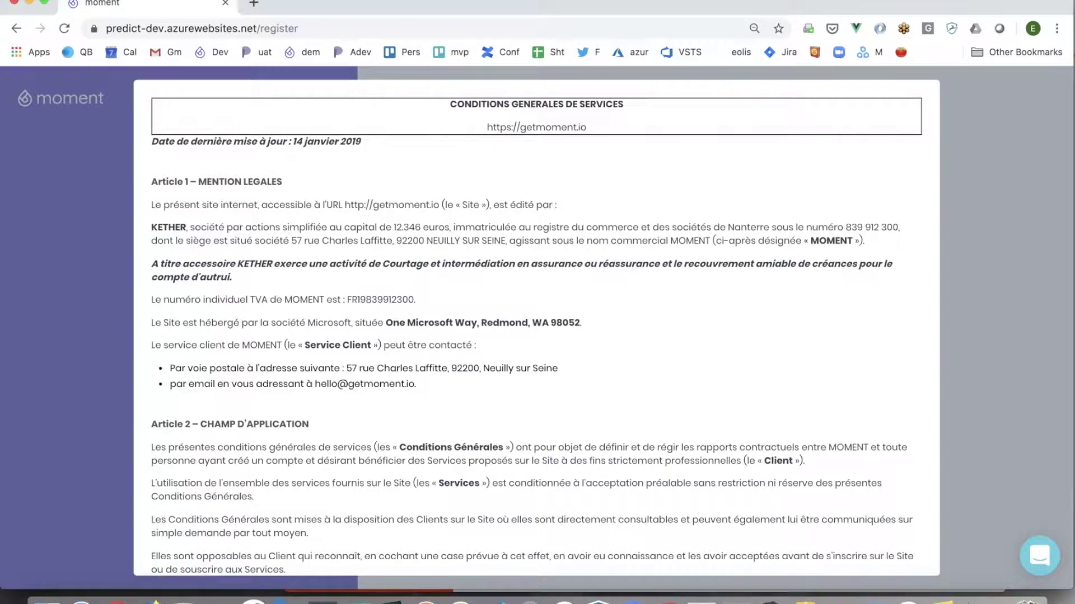
Accept Moment's Conditions Générales after reading to the end.
scroll(678, 341, "down", 20)
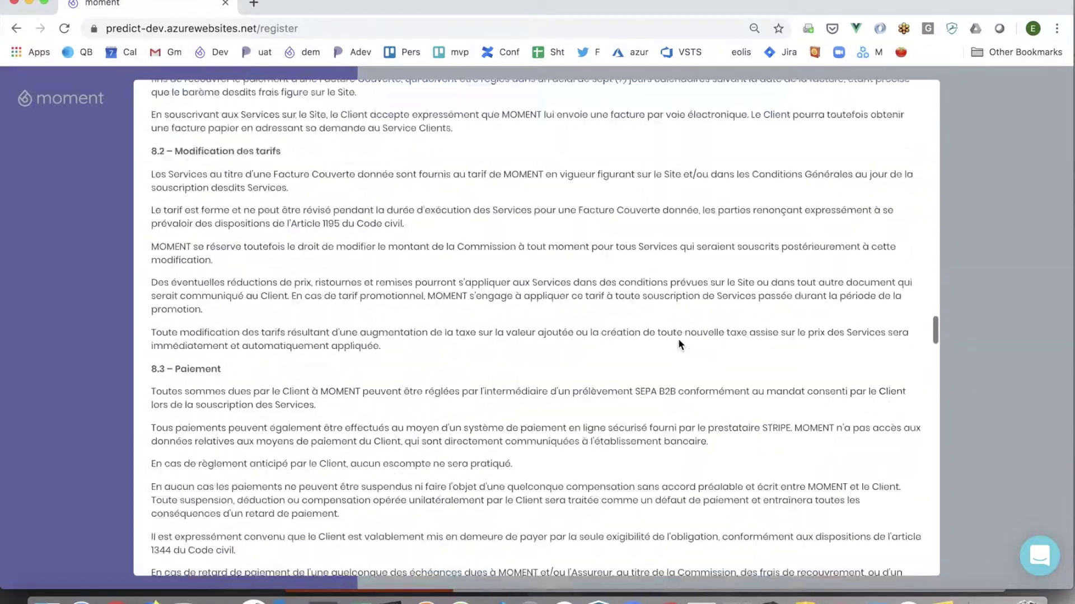
scroll(678, 342, "down", 20)
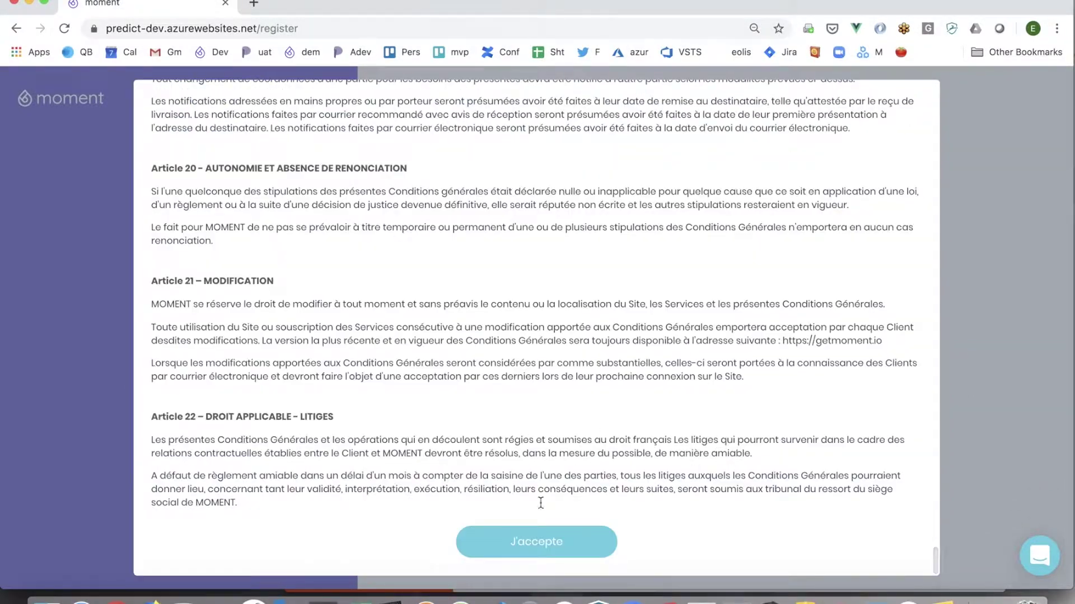
left_click(536, 552)
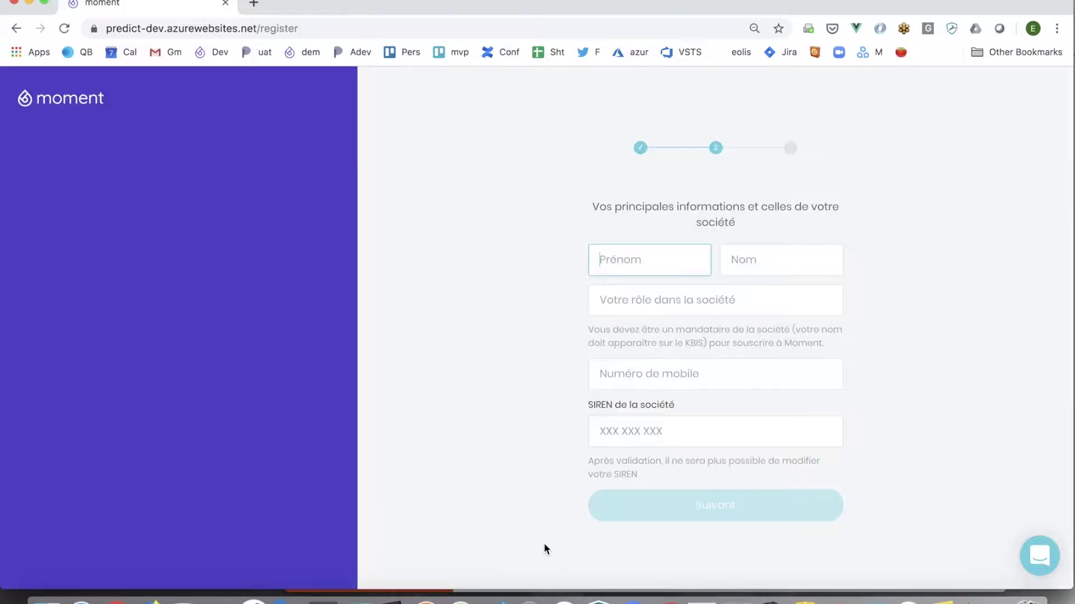
Enter the user's first and last name, role CPO, mobile number and the company SIREN.
key("Tab")
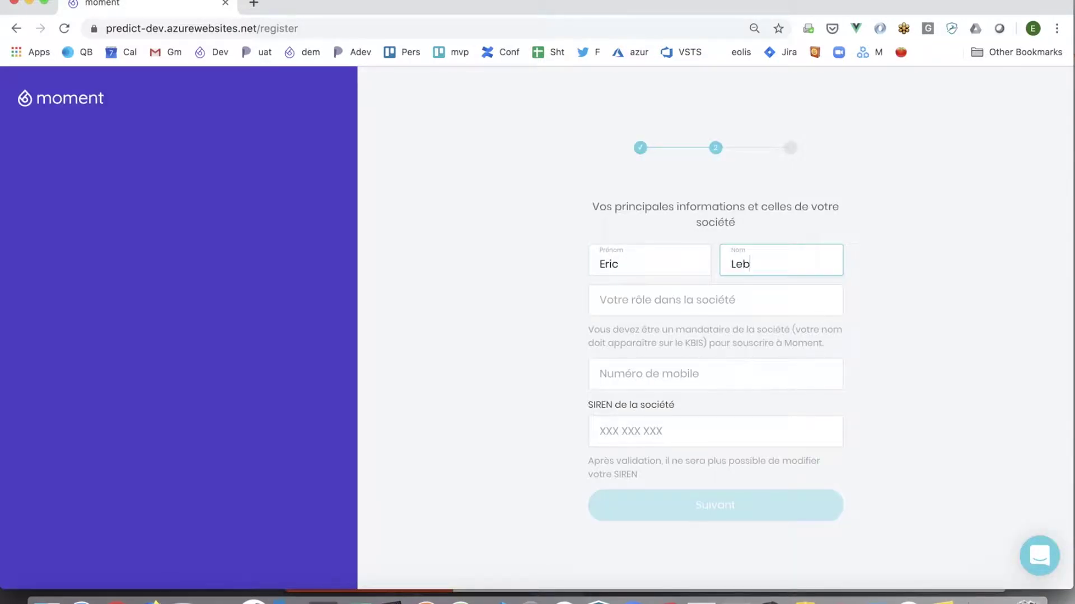
key("Tab")
type("CPO")
key("Tab")
left_click(685, 432)
Submit the details and confirm the SMS verification code.
left_click(710, 571)
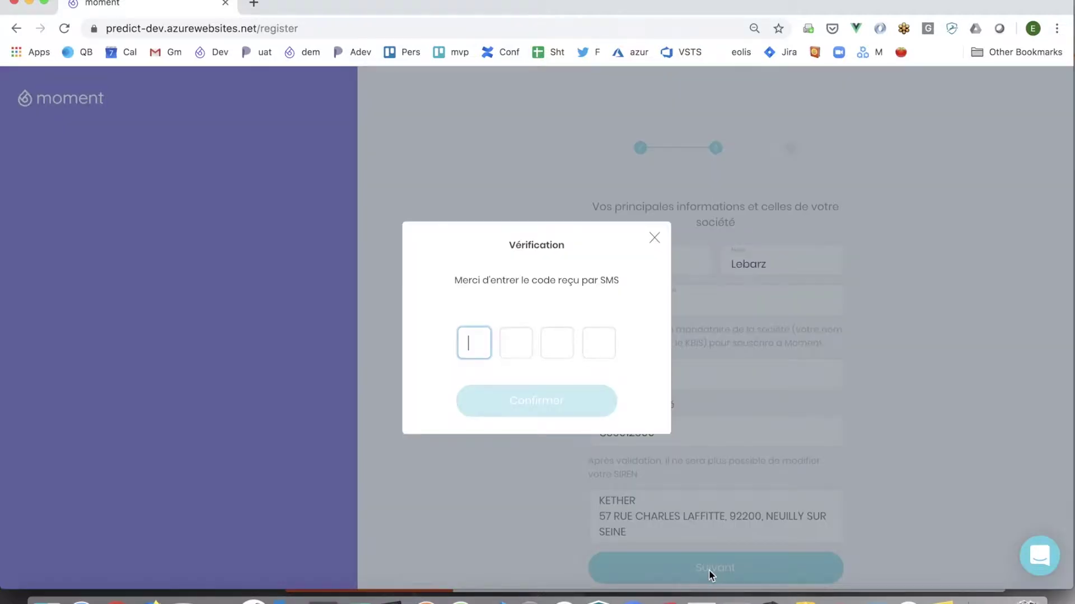
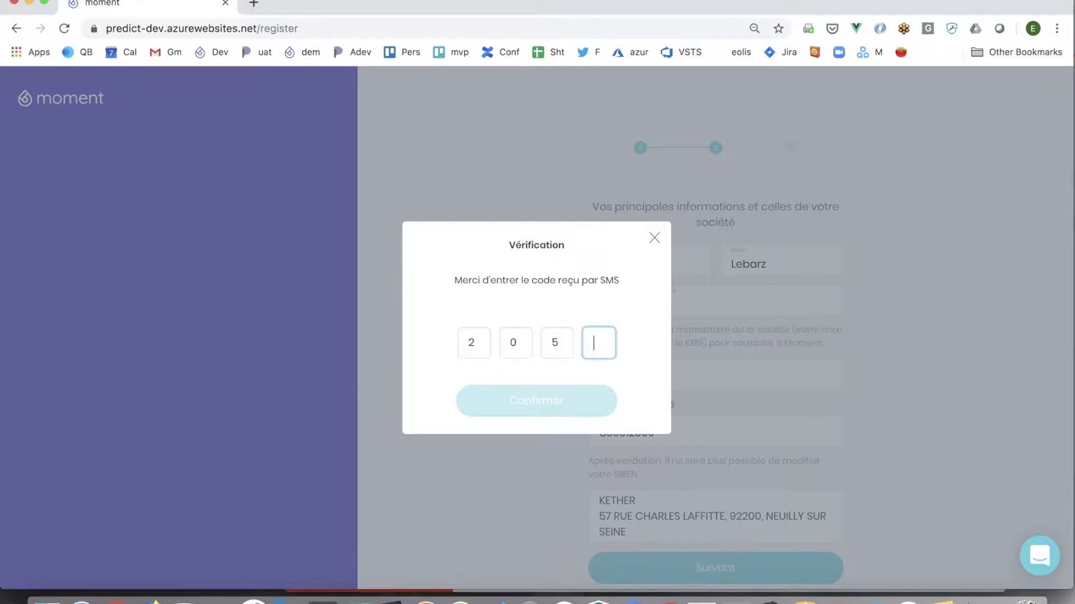
key("Return")
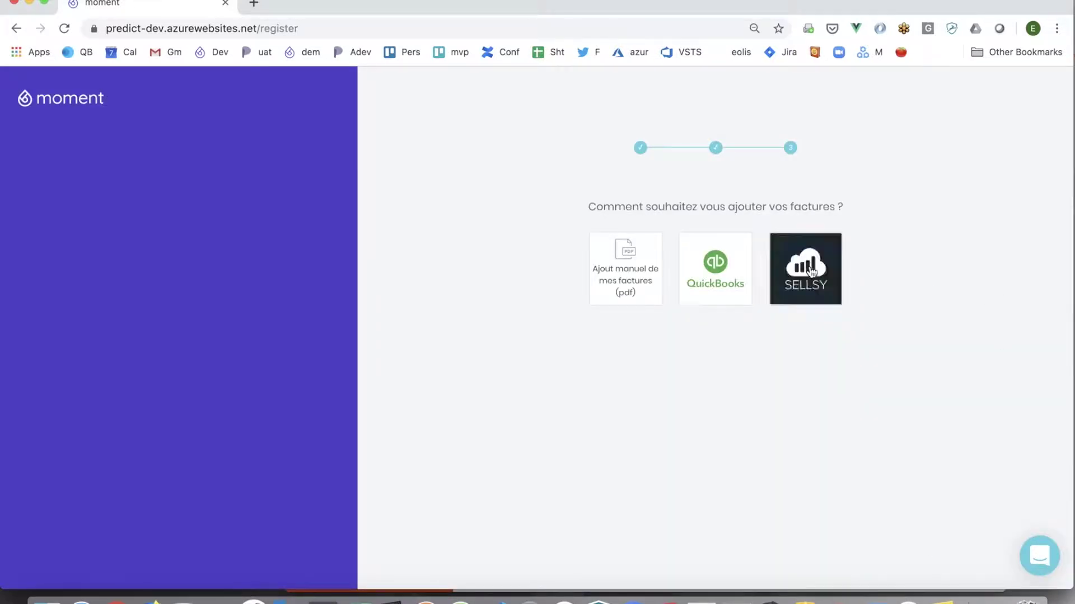
Choose Sellsy as the invoice source and log in with the Sellsy account password.
left_click(811, 272)
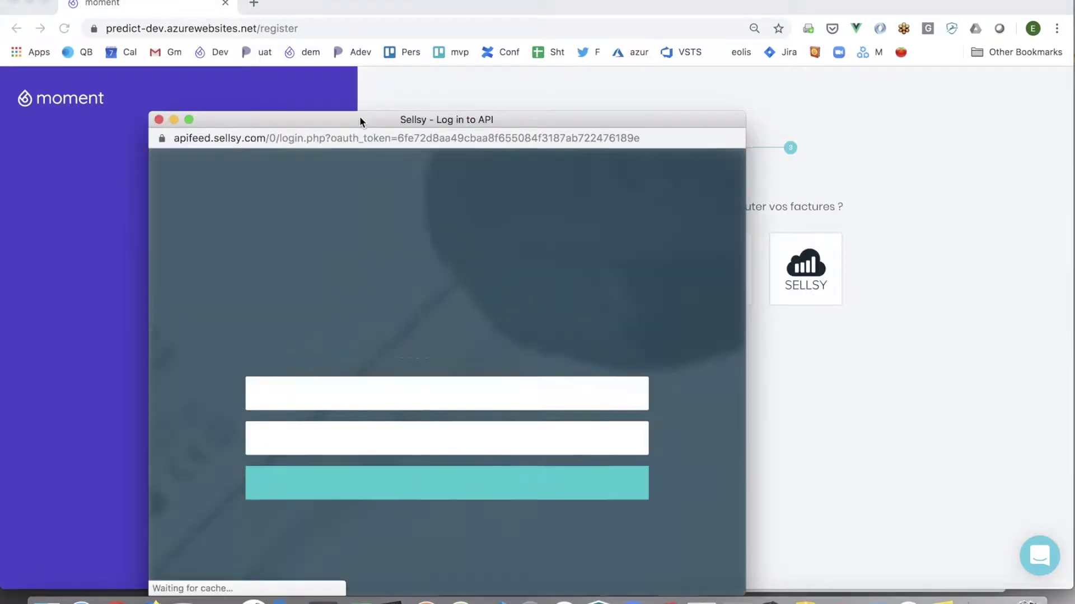
left_click_drag(359, 119, 354, 84)
left_click(328, 395)
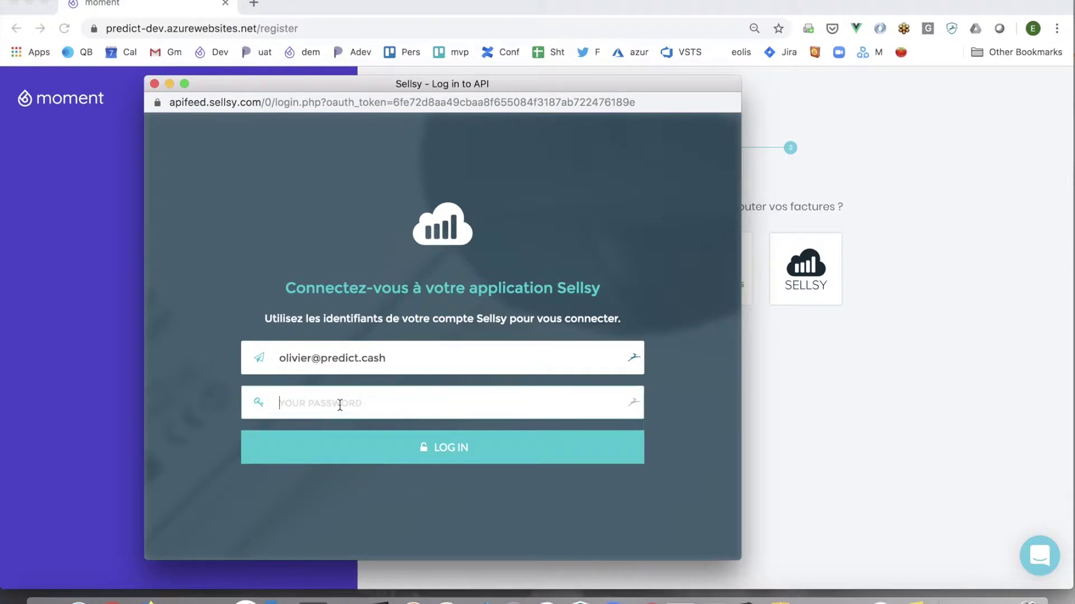
key("super+v")
left_click(404, 448)
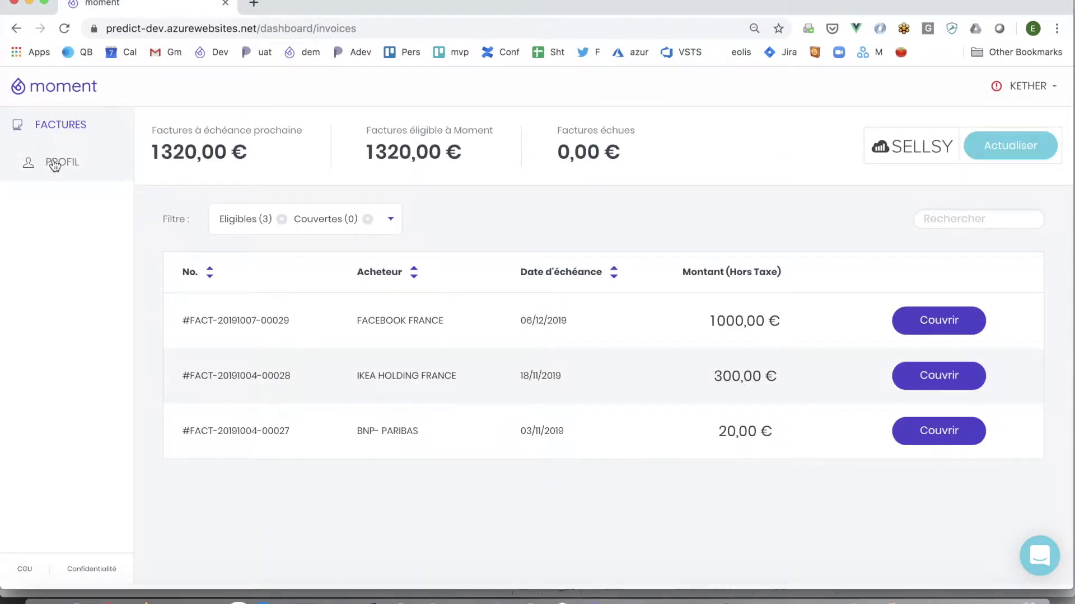
Upload a PDF identity document on the PROFIL page.
left_click(56, 165)
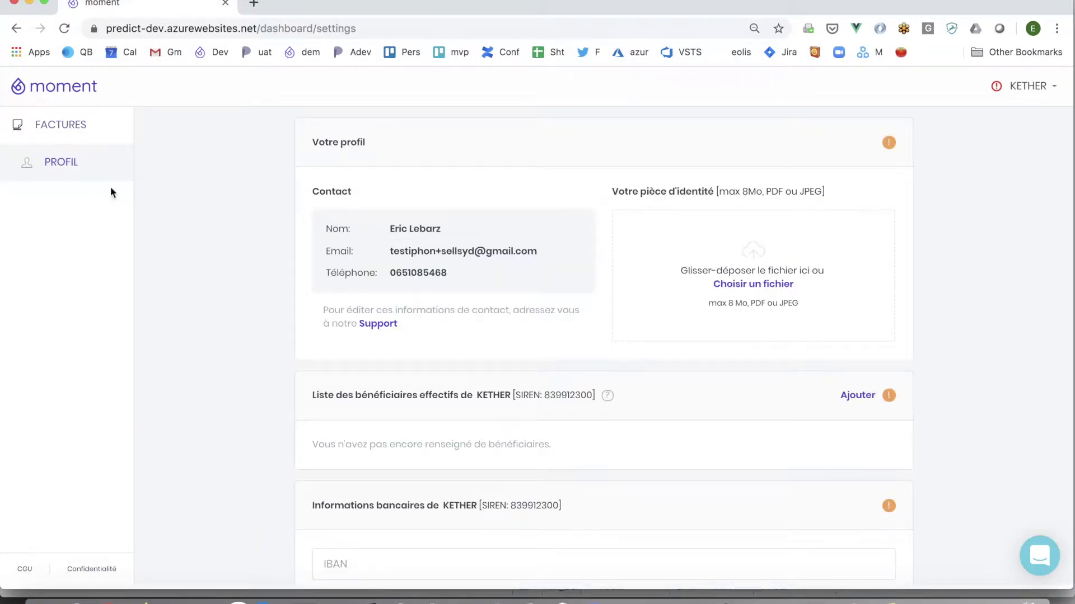
left_click(763, 285)
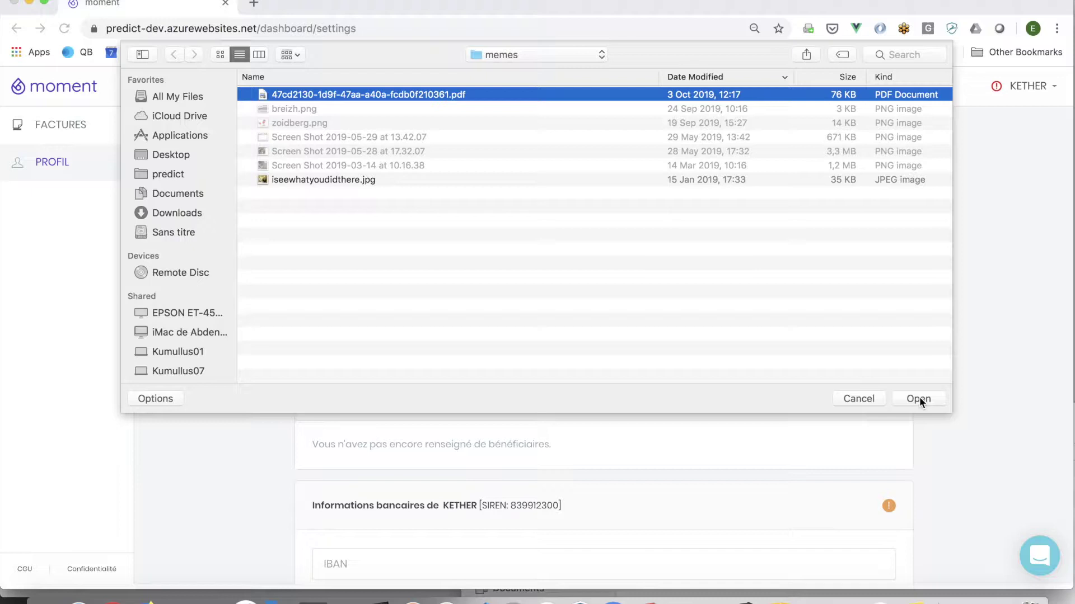
left_click(919, 400)
Add a beneficial owner with their name, birth date and birthplace.
left_click(852, 395)
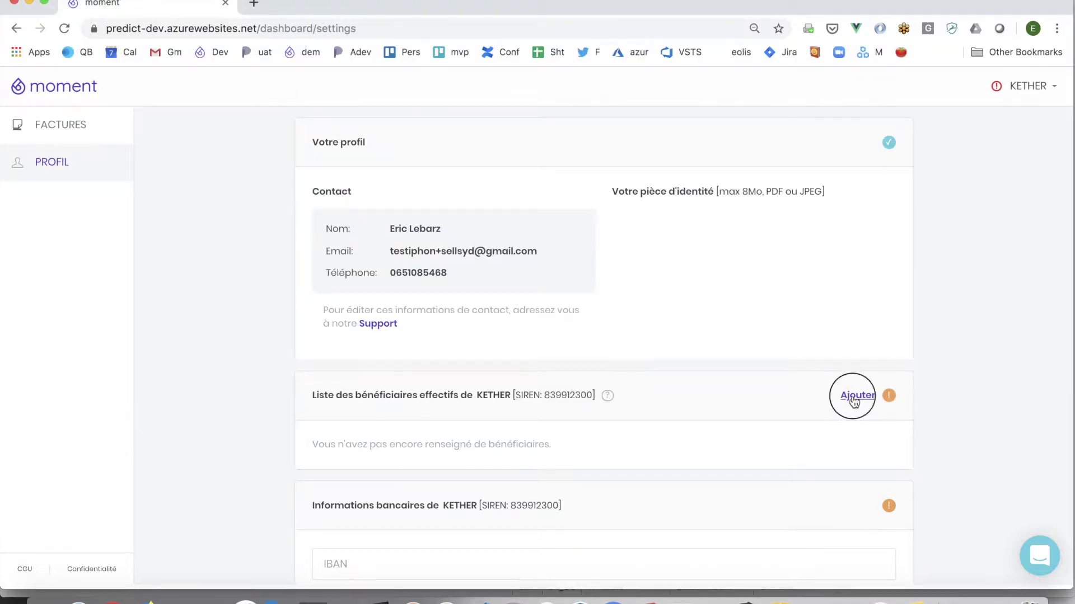
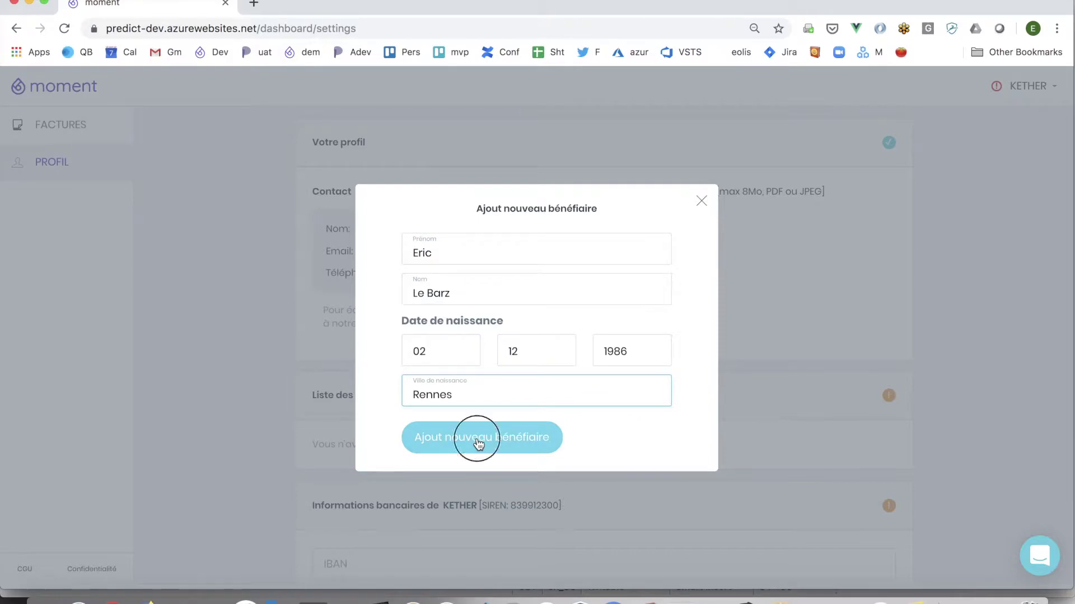
left_click(478, 438)
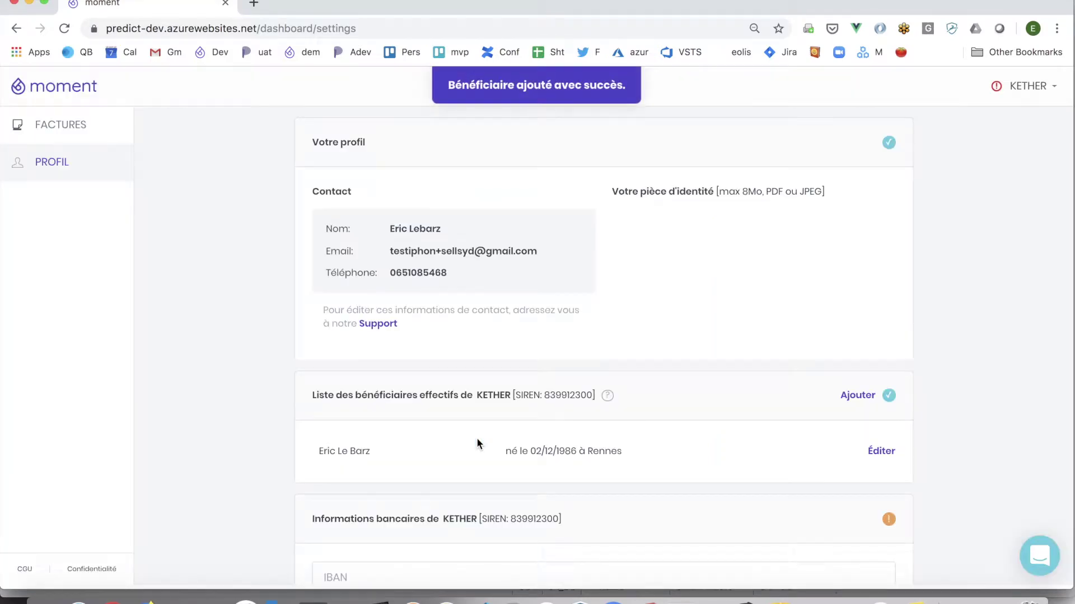
scroll(330, 431, "down", 3)
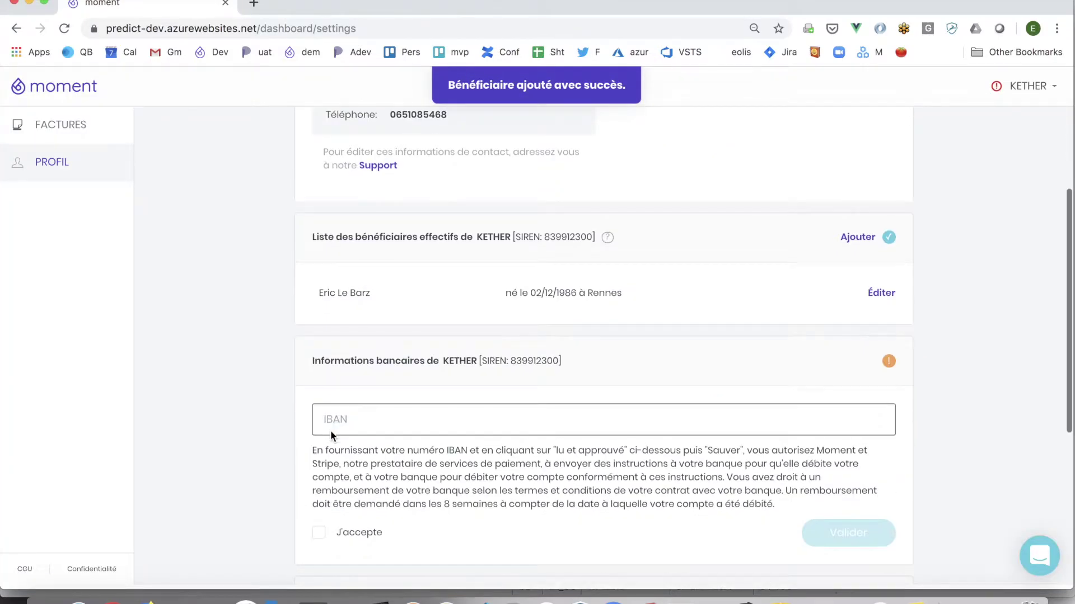
Enter the company's IBAN and accept the debit mandate.
scroll(684, 391, "down", 3)
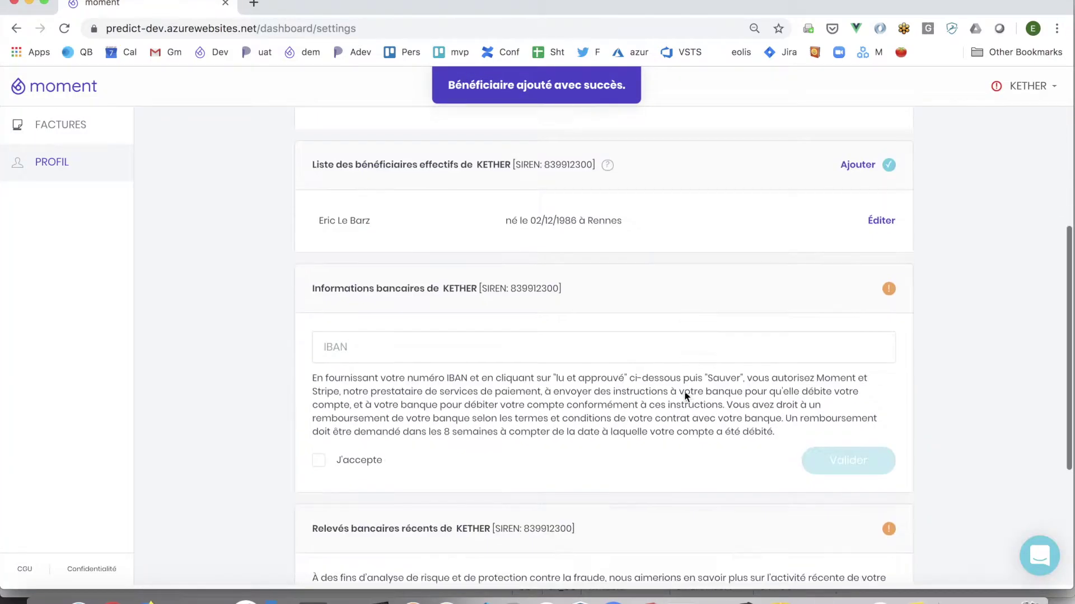
key("Tab")
key("space")
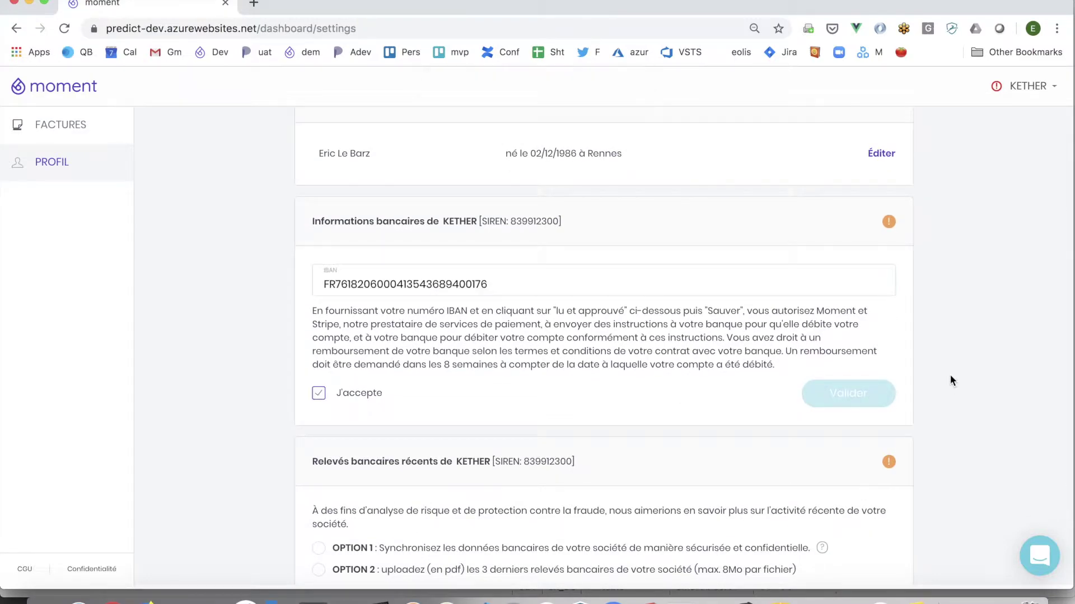
Choose OPTION 2 and upload Document1.pdf, Document2.pdf and Document3.pdf as bank statements.
scroll(950, 380, "down", 3)
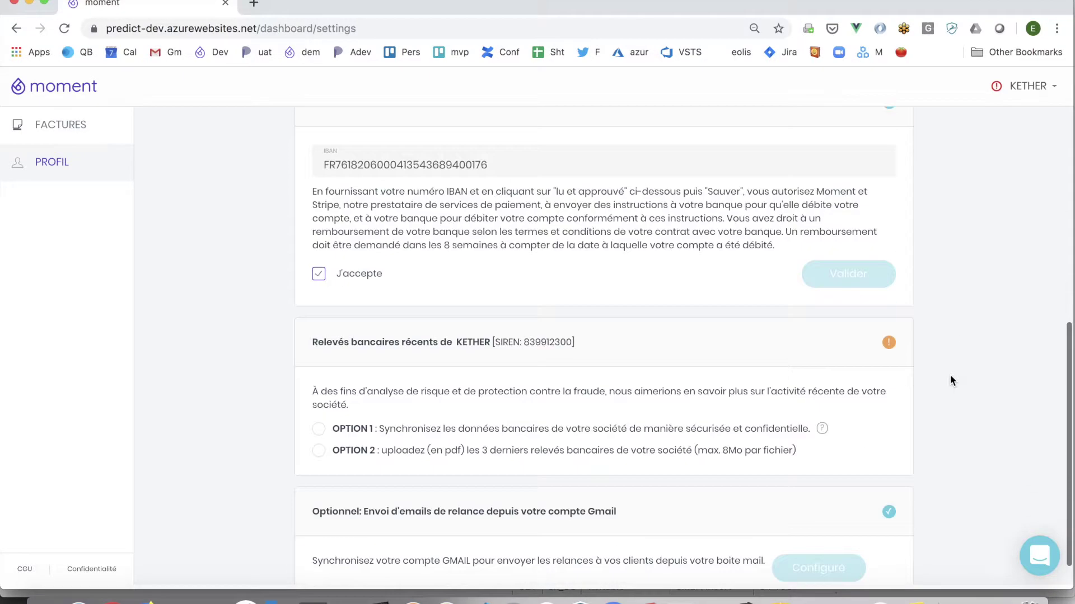
left_click(319, 420)
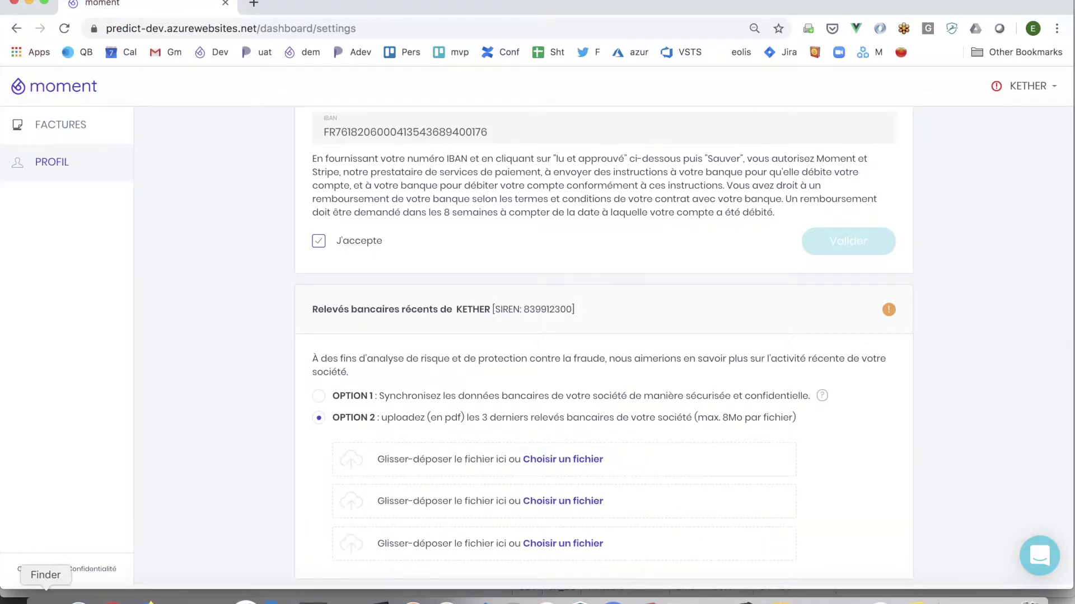
left_click(78, 600)
left_click_drag(604, 421, 877, 421)
left_click_drag(941, 470, 475, 474)
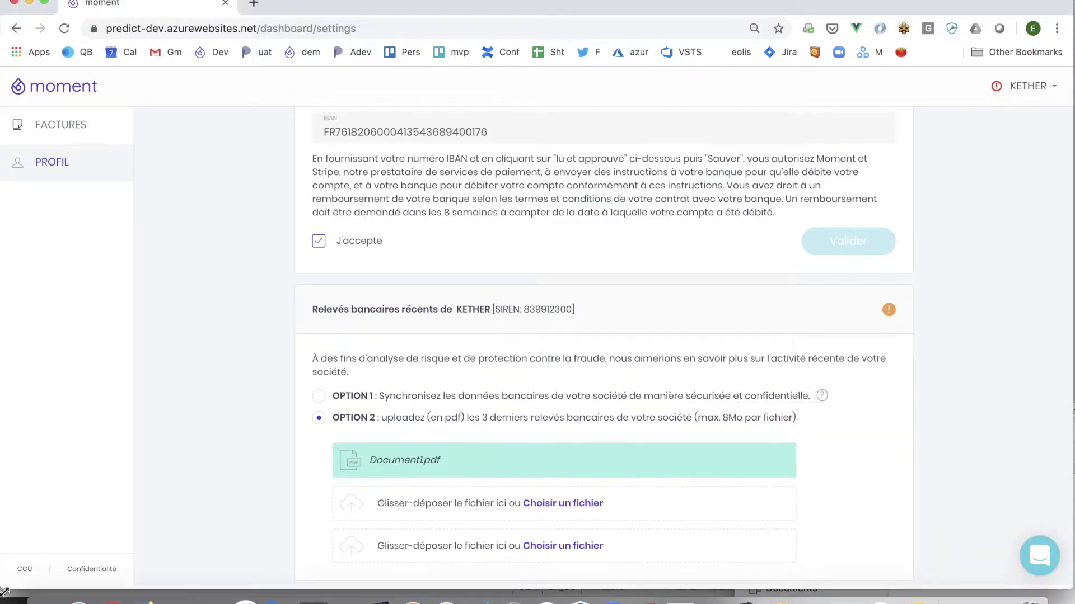
left_click(78, 600)
left_click_drag(883, 487, 504, 507)
scroll(245, 512, "down", 3)
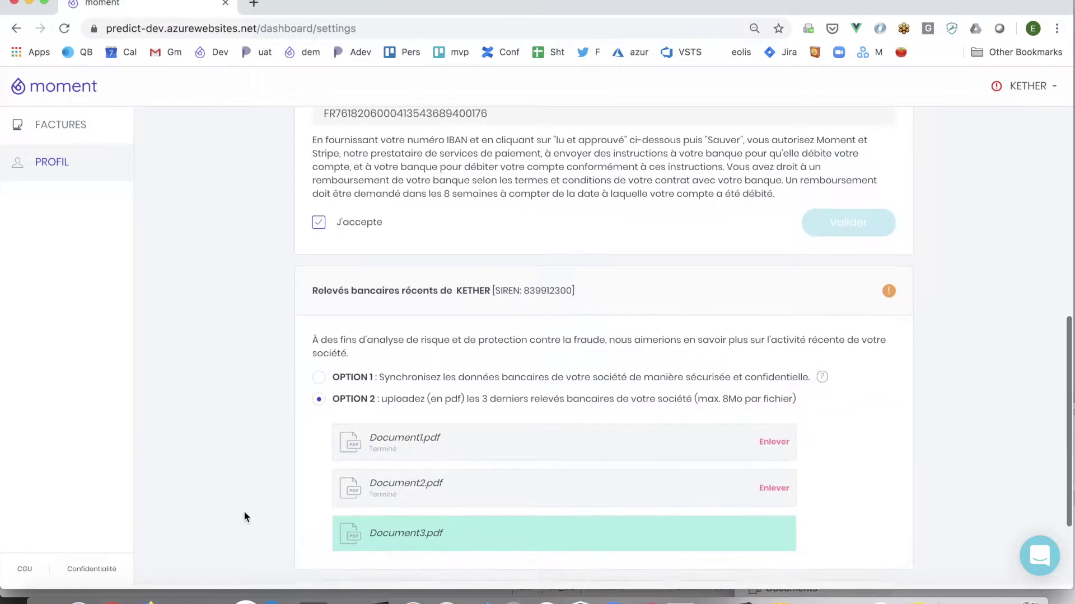
mouse_move(889, 243)
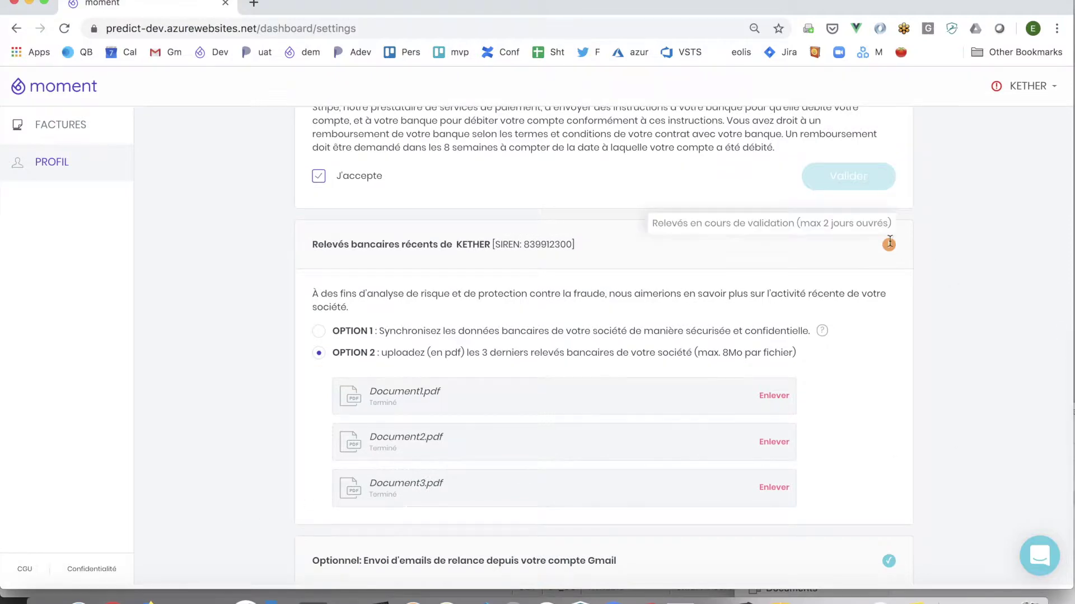
scroll(938, 420, "down", 3)
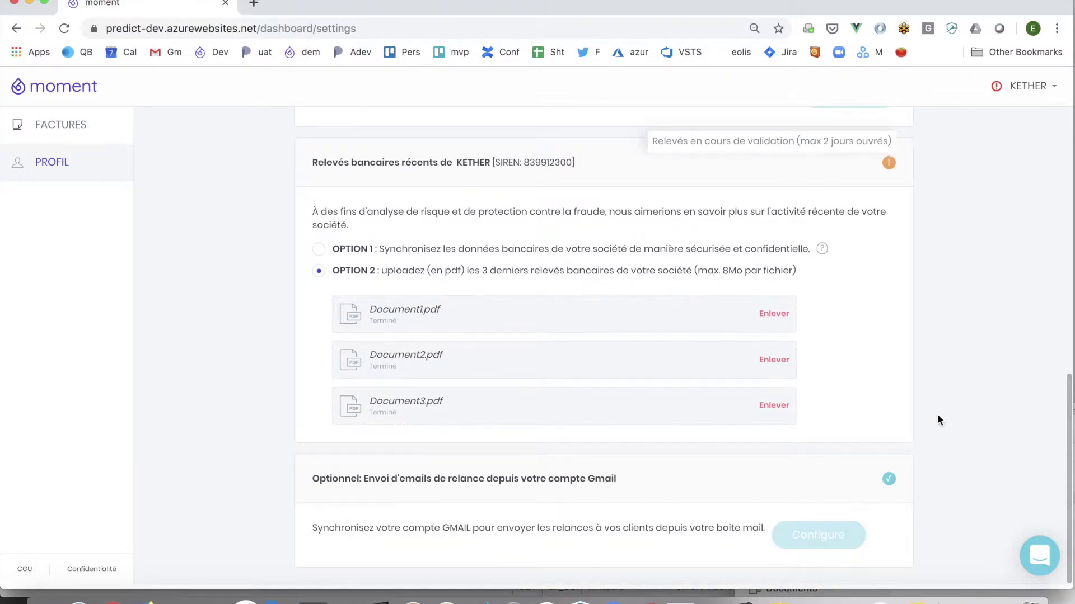
scroll(959, 300, "up", 10)
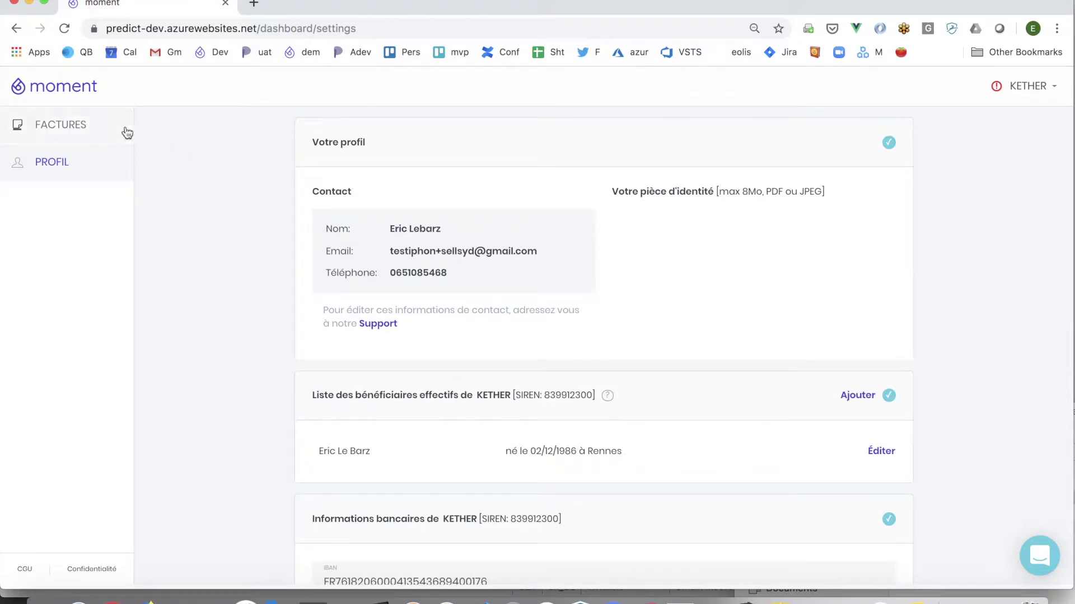
Cover the first FACTURES invoice, FACEBOOK FRANCE 1000,00 €, accepting the contract terms.
left_click(76, 124)
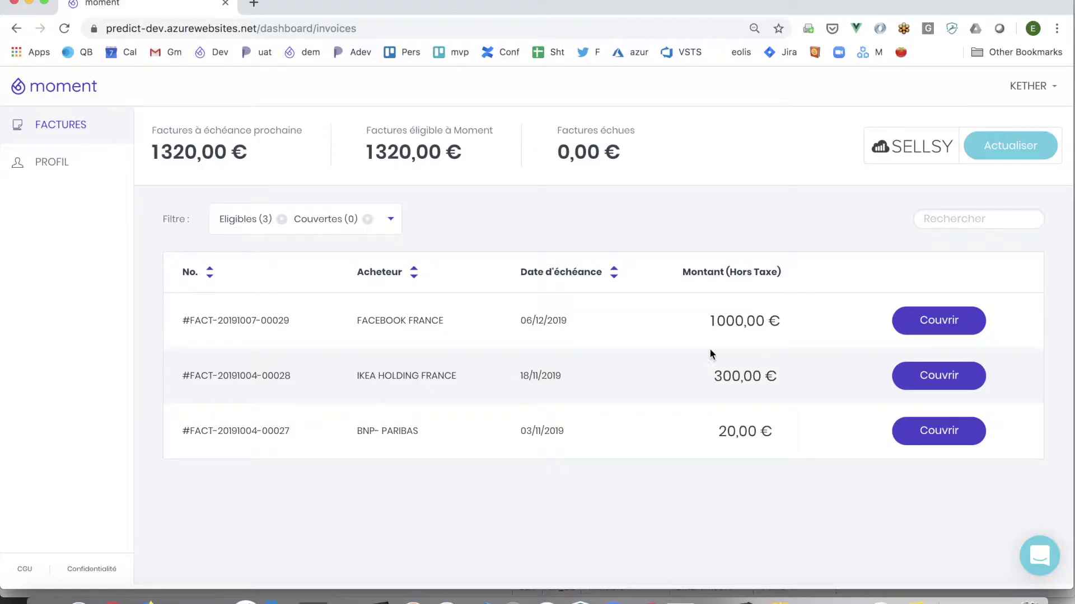
left_click(939, 320)
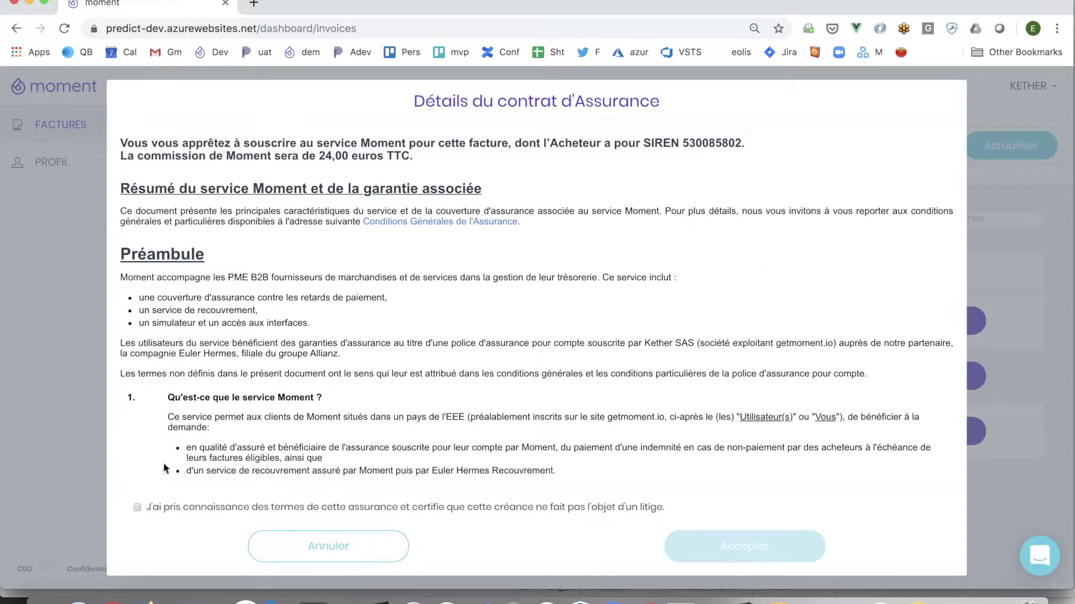
scroll(196, 404, "down", 15)
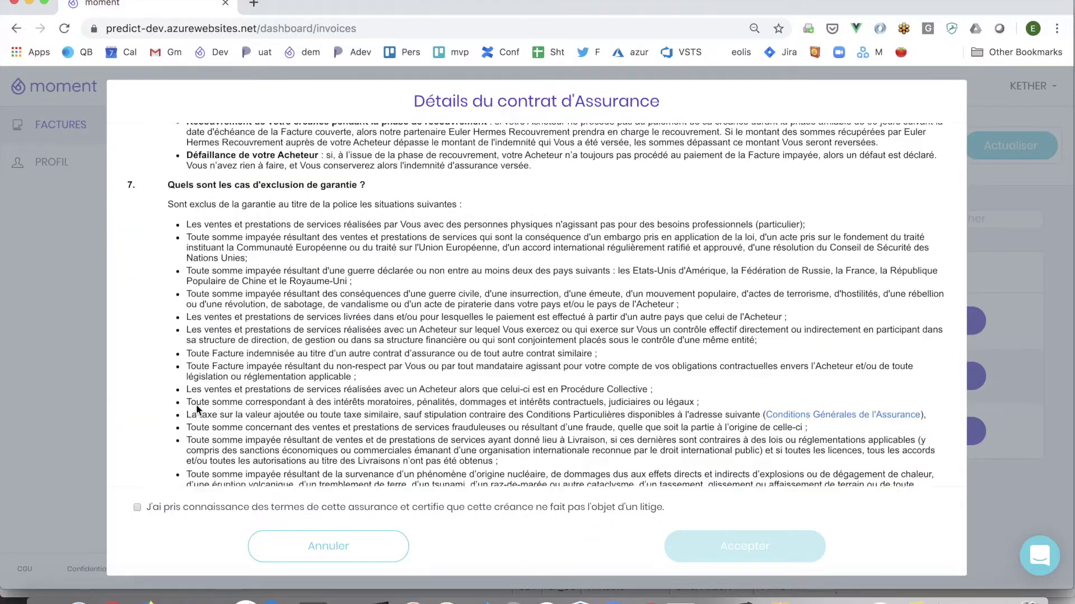
left_click(138, 508)
left_click(735, 544)
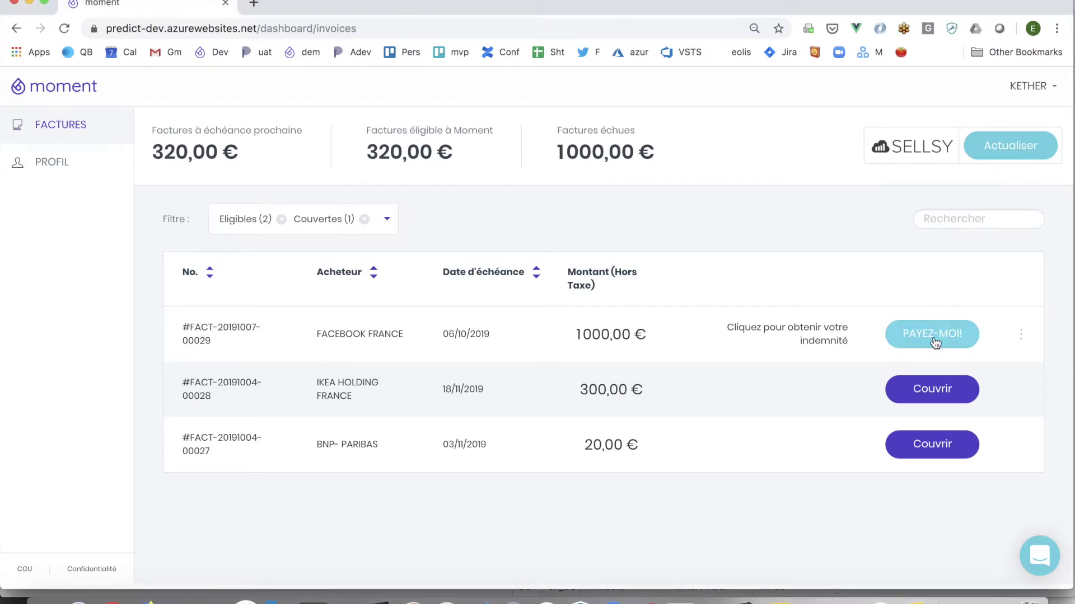
Start the PAYEZ-MOI! claim, tick both certifications and attach macbookmoment.pdf.
left_click(931, 334)
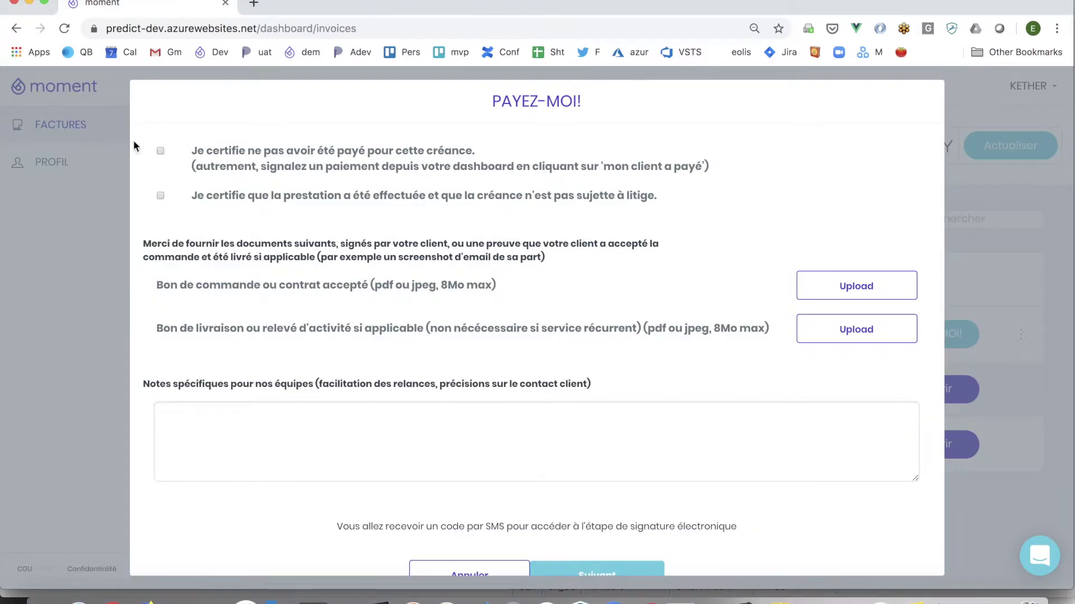
left_click(160, 152)
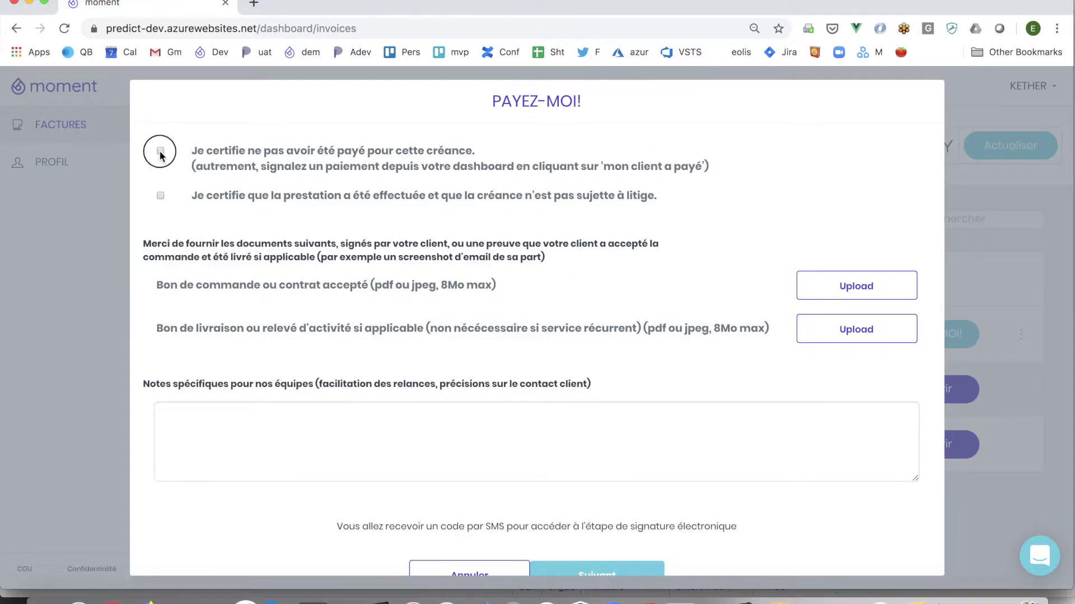
left_click(160, 196)
left_click(856, 286)
left_click(546, 432)
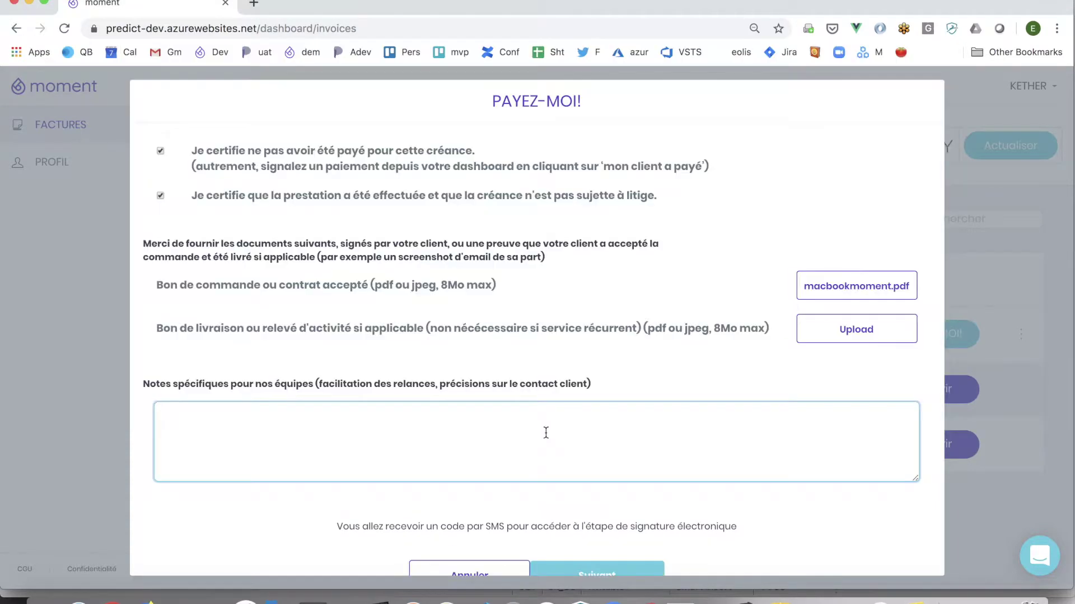
scroll(546, 433, "down", 1)
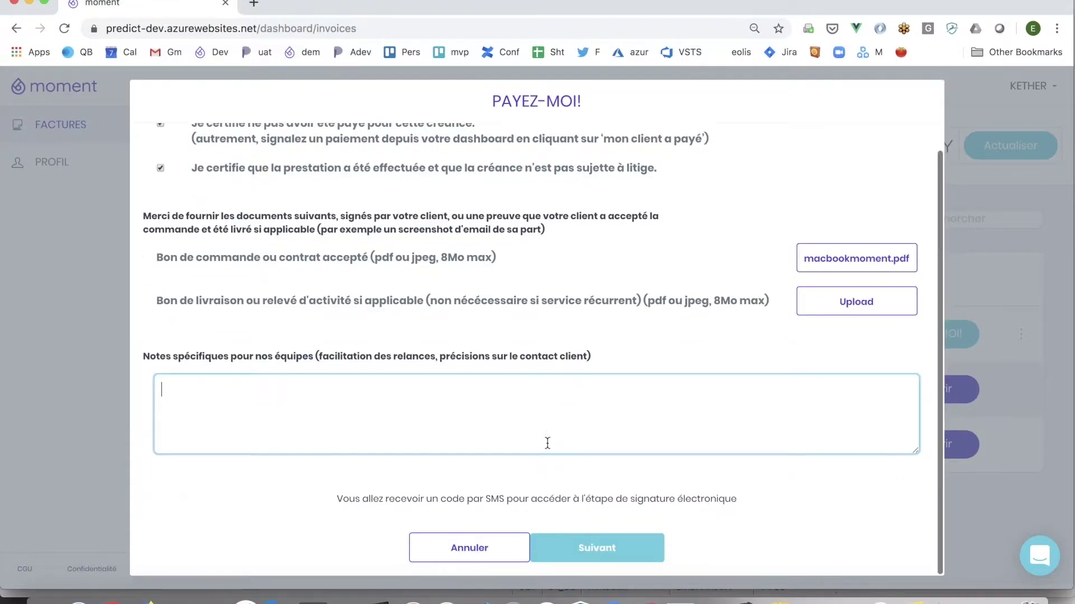
left_click(588, 553)
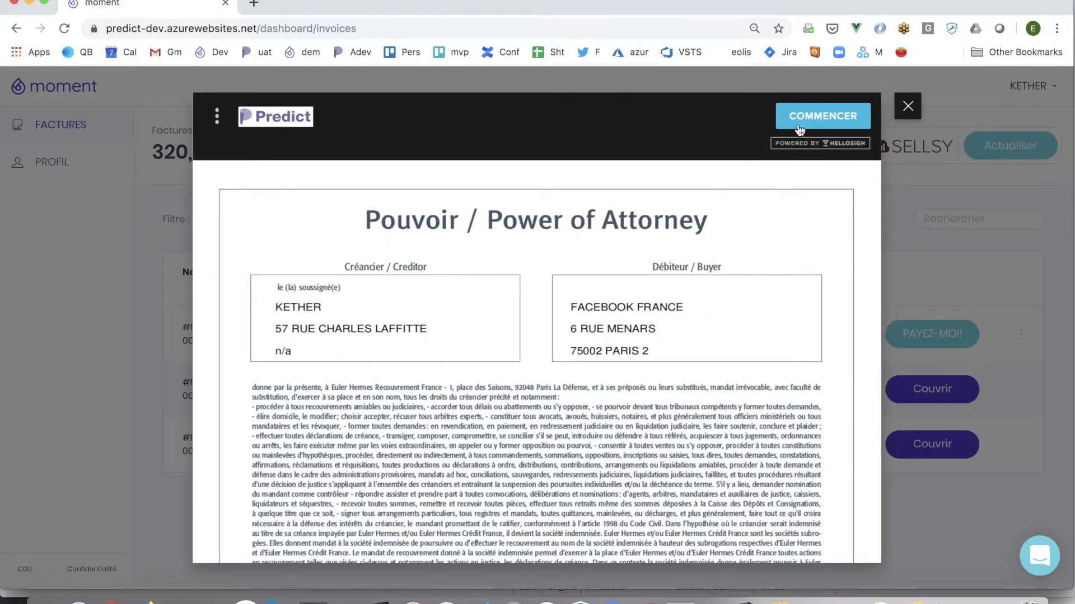
Sign the power of attorney, approve it as LU ET APPROUVÉ, and close the confirmation.
left_click(822, 116)
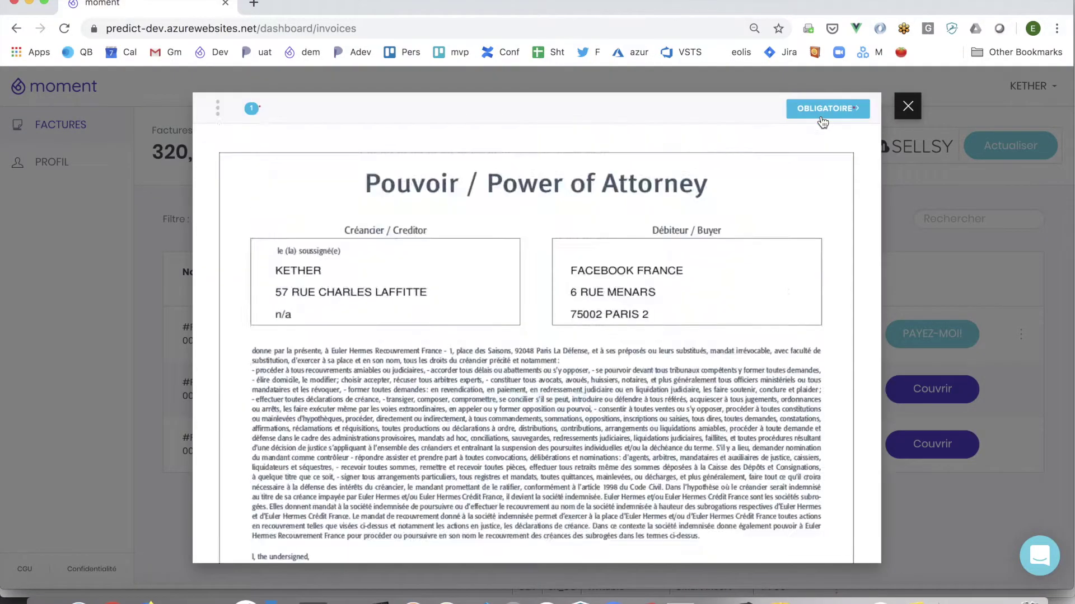
left_click(693, 370)
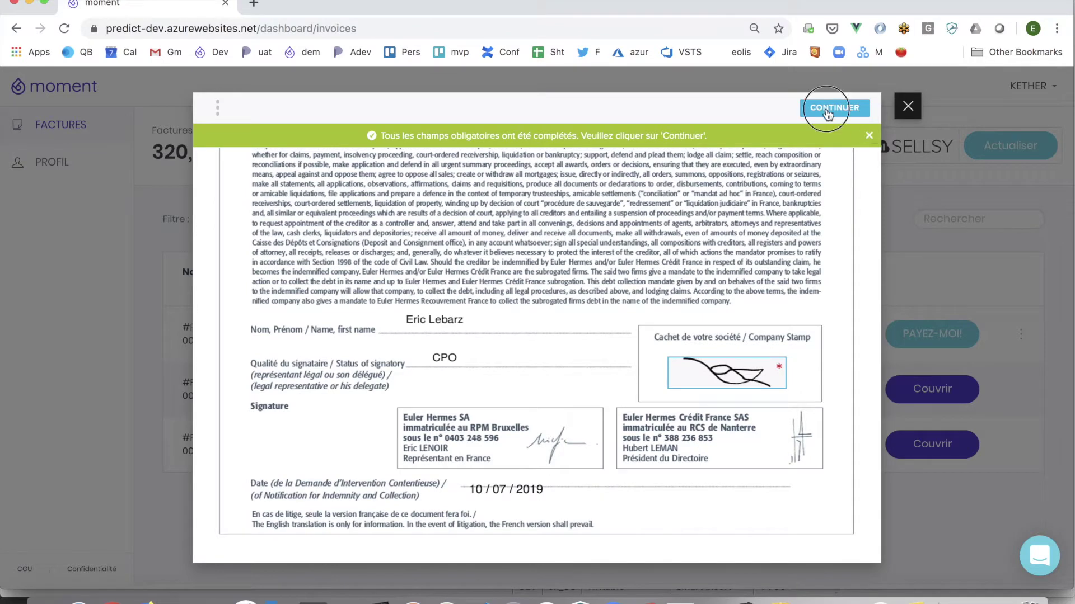
left_click(829, 108)
left_click(784, 140)
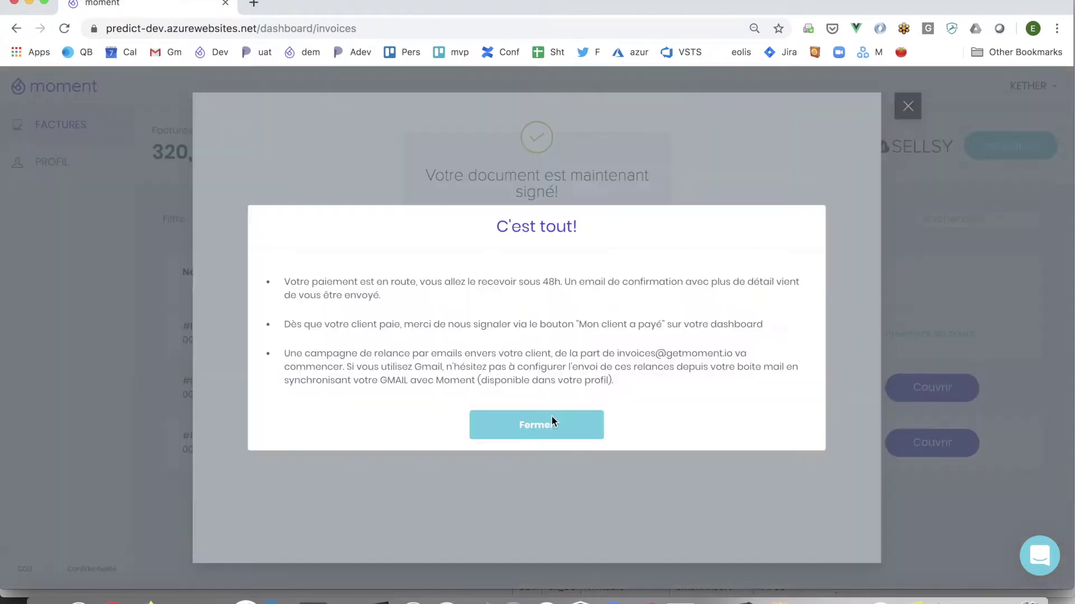
left_click(549, 448)
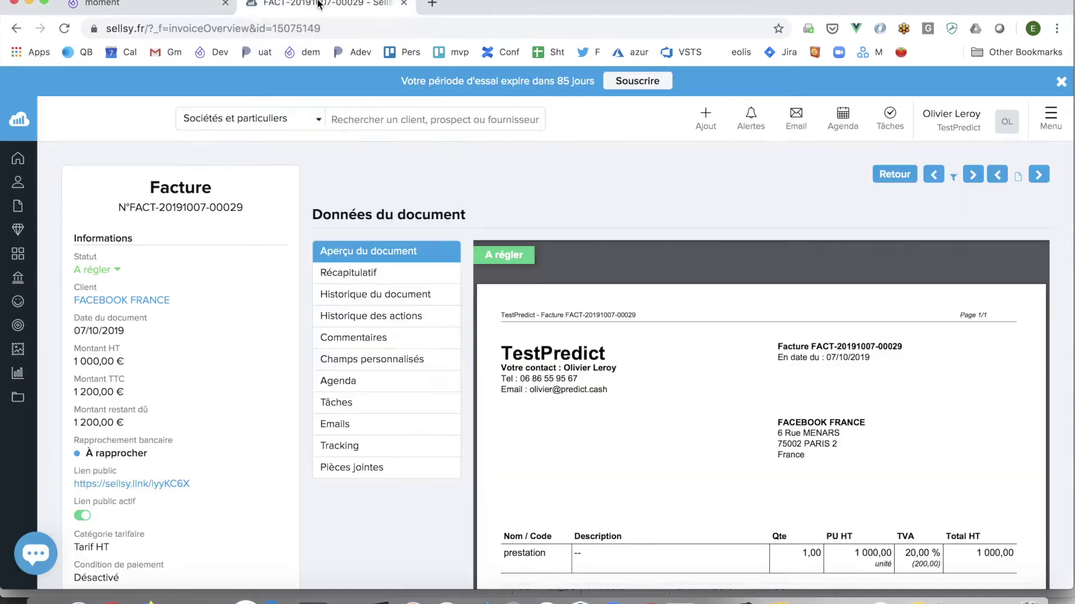
left_click(321, 6)
left_click(117, 271)
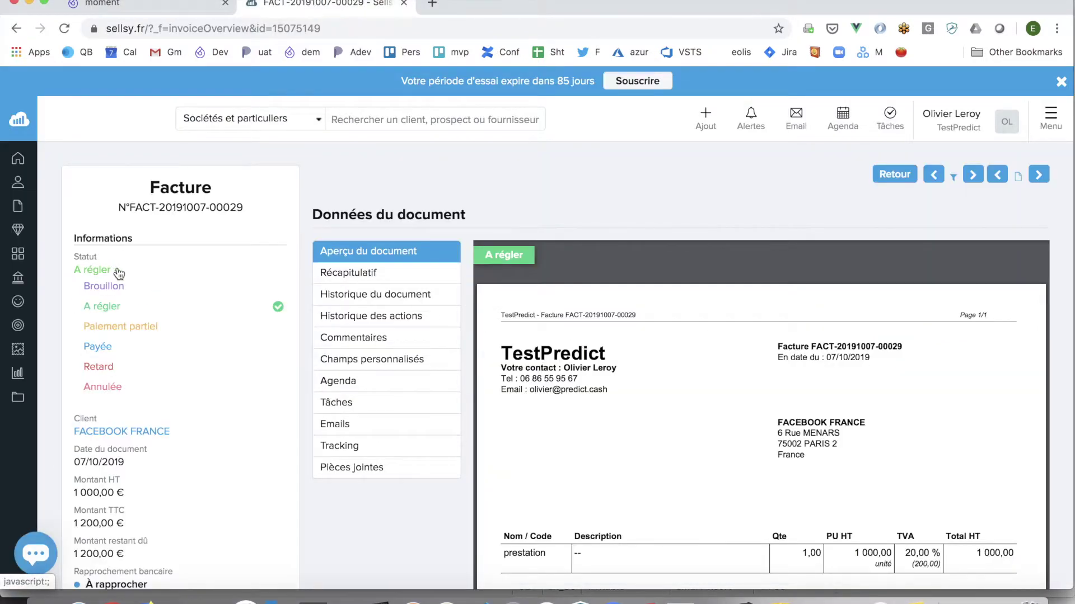
left_click(98, 348)
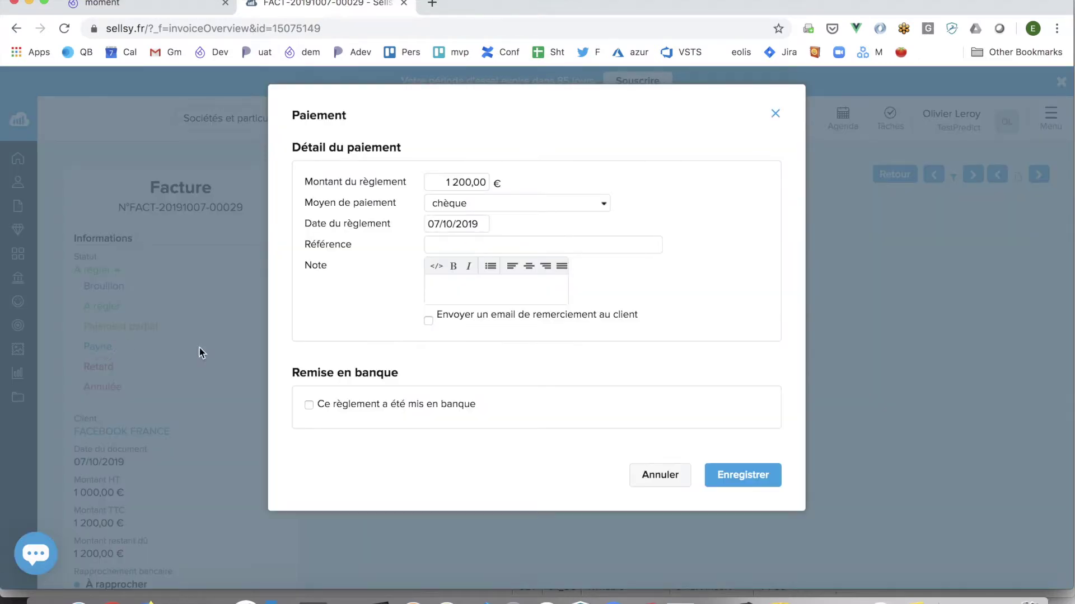
left_click(742, 476)
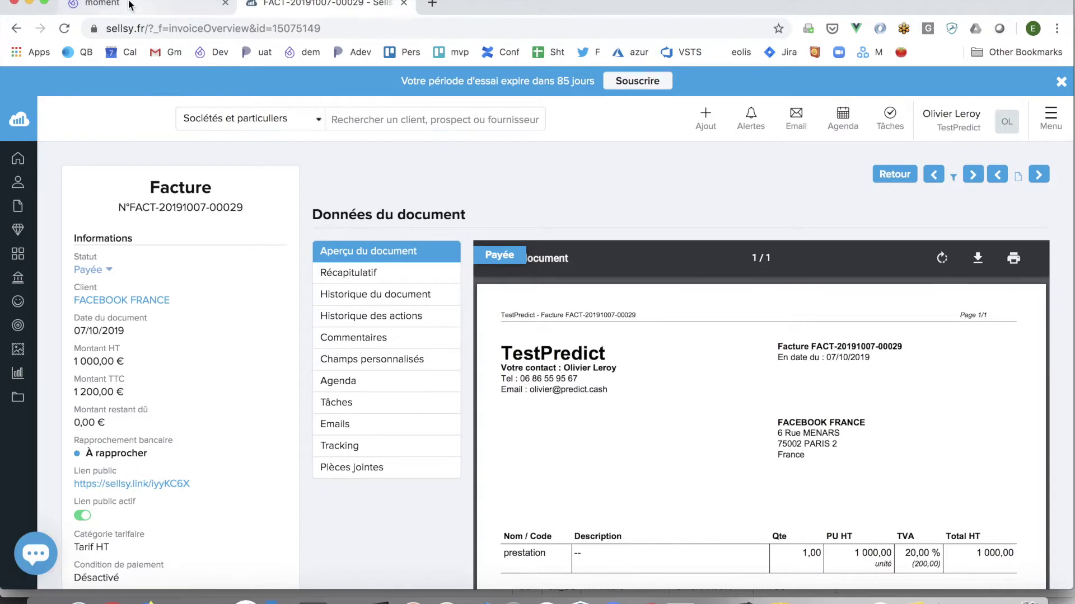
left_click(129, 4)
left_click(1009, 146)
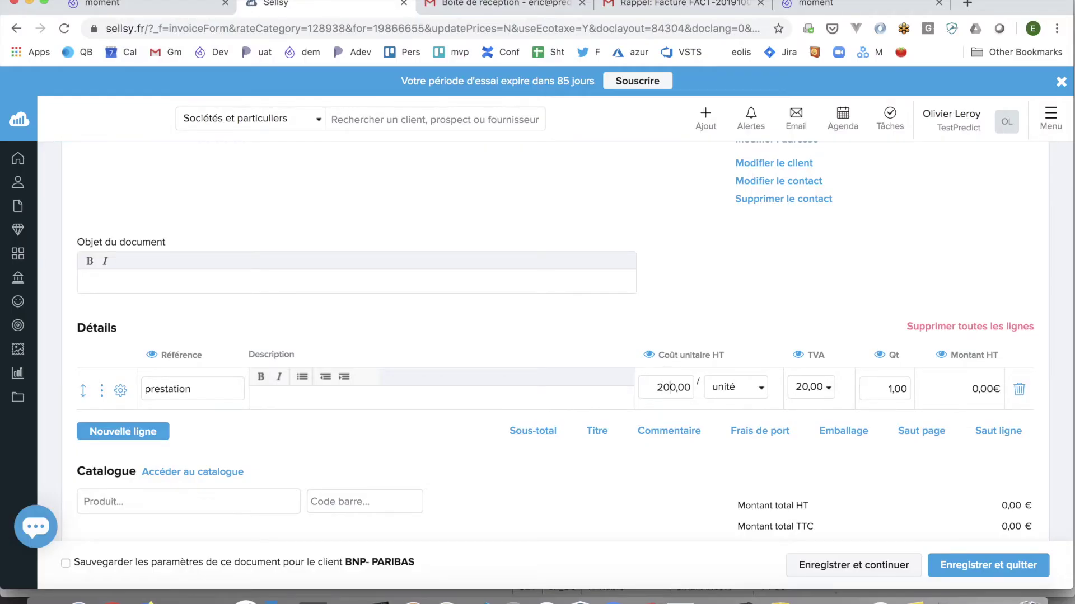
Save the 2 000,00 BNP-PARIBAS invoice as A régler, then resync Moment's invoices.
left_click(683, 474)
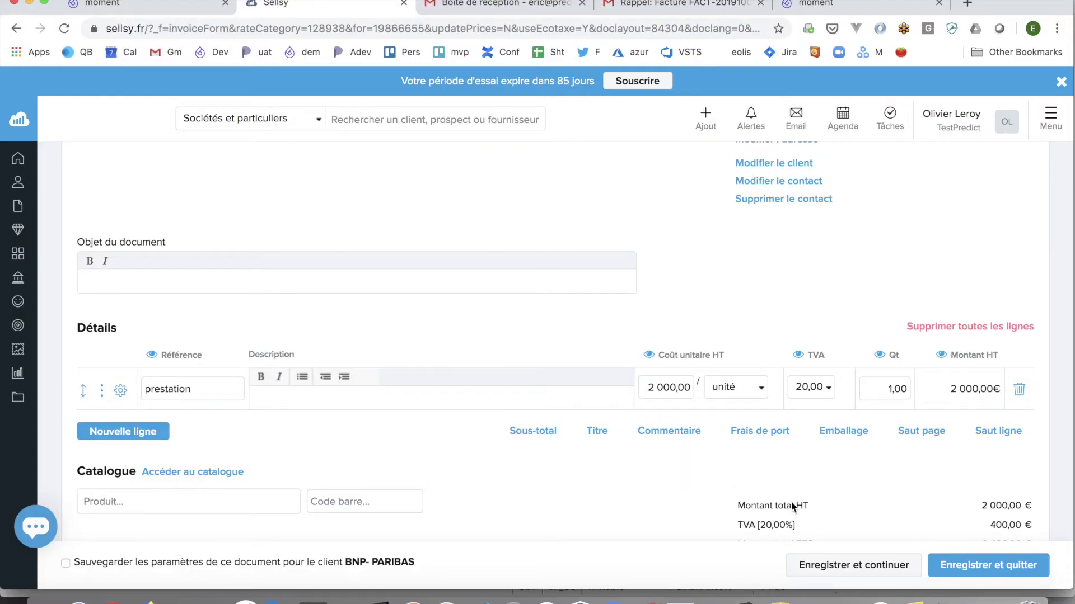
left_click(978, 577)
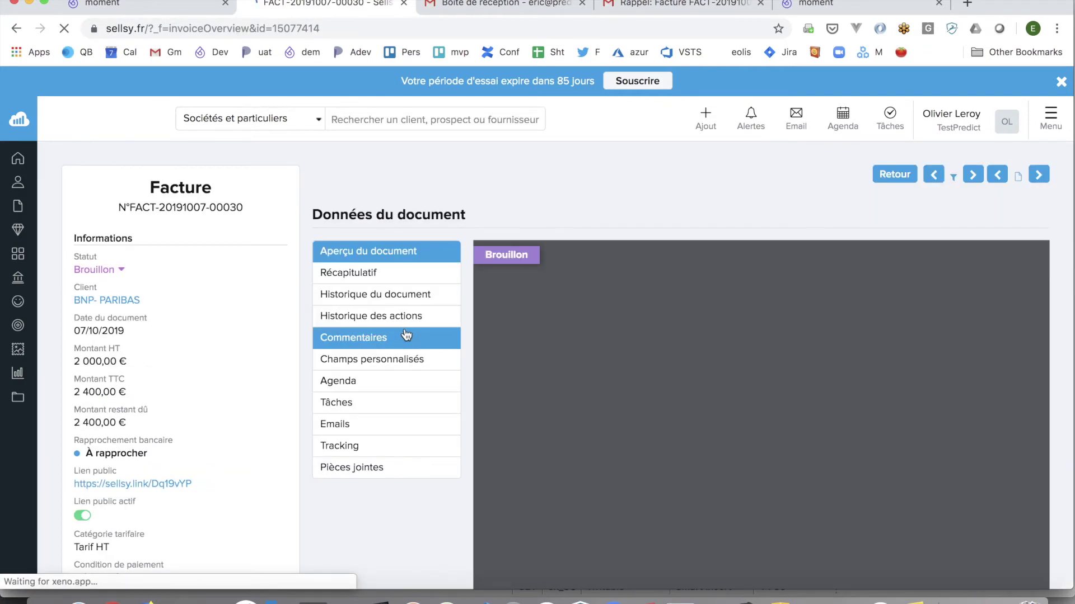
left_click(119, 271)
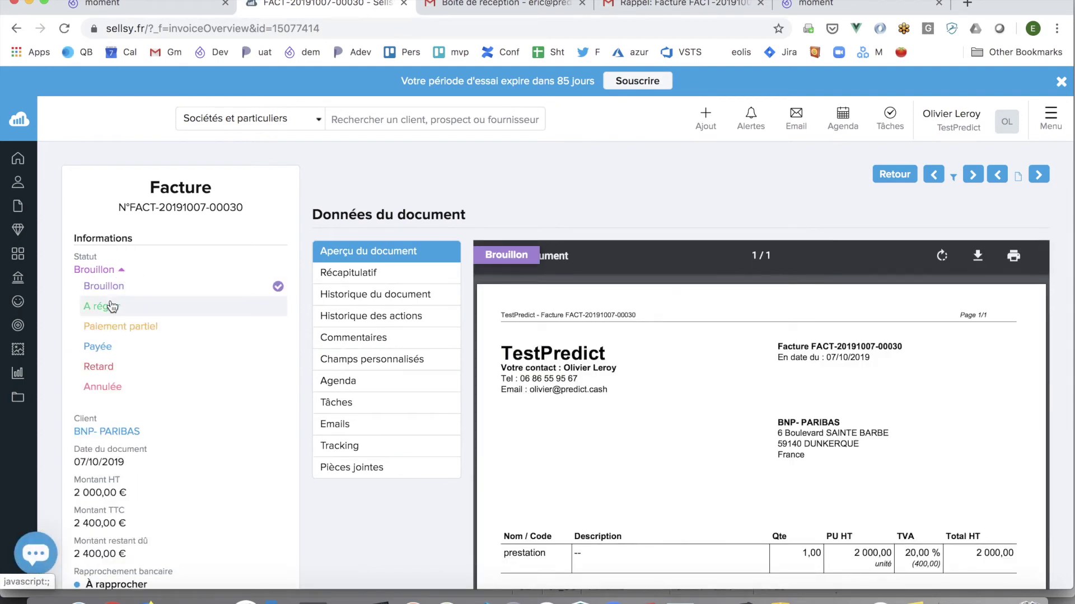
left_click(113, 305)
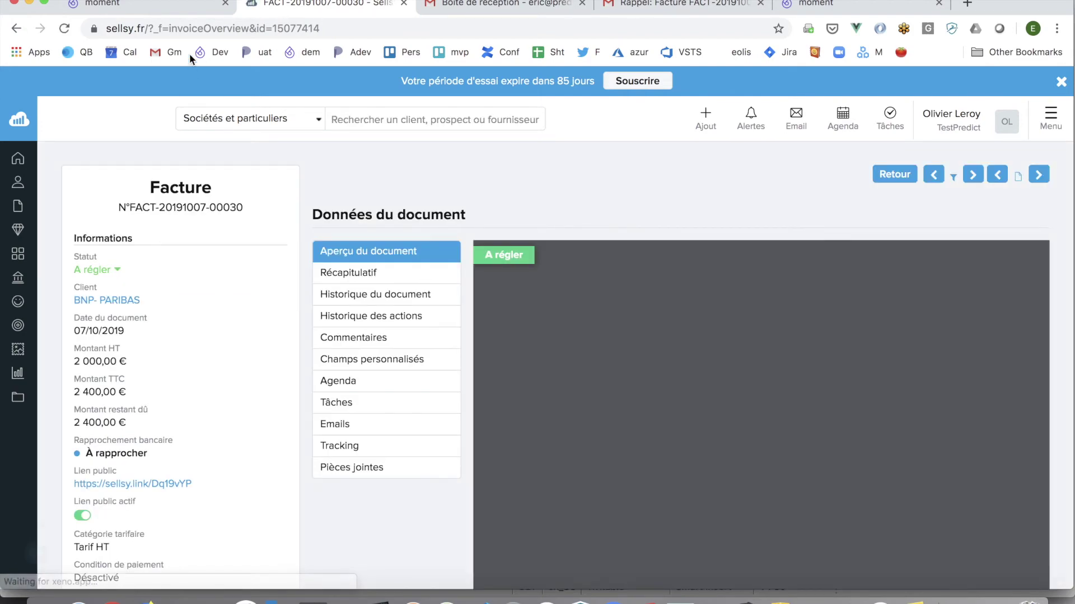
left_click(166, 7)
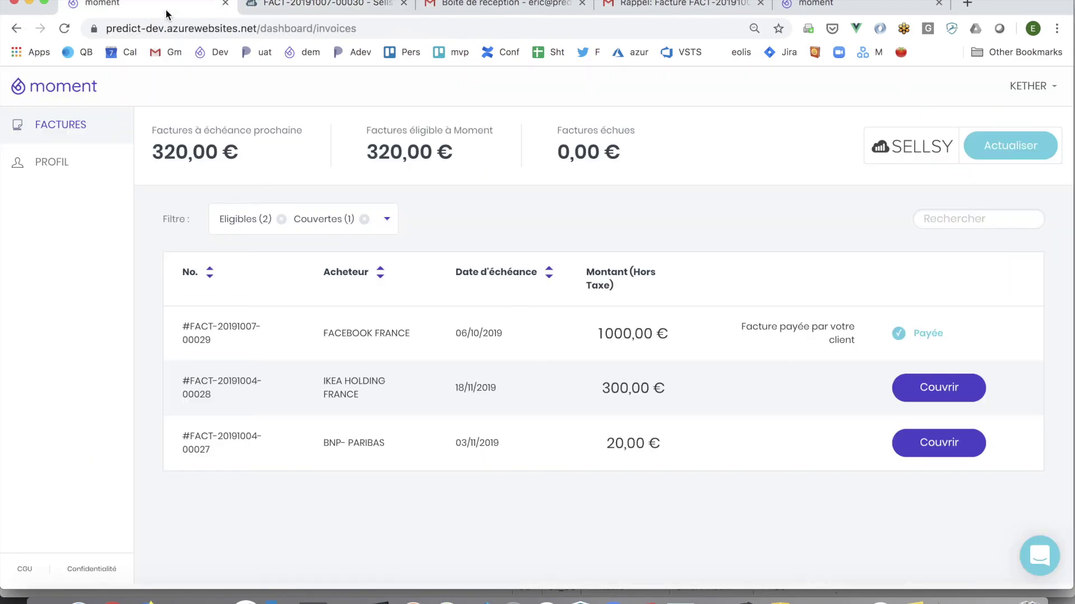
left_click(1001, 160)
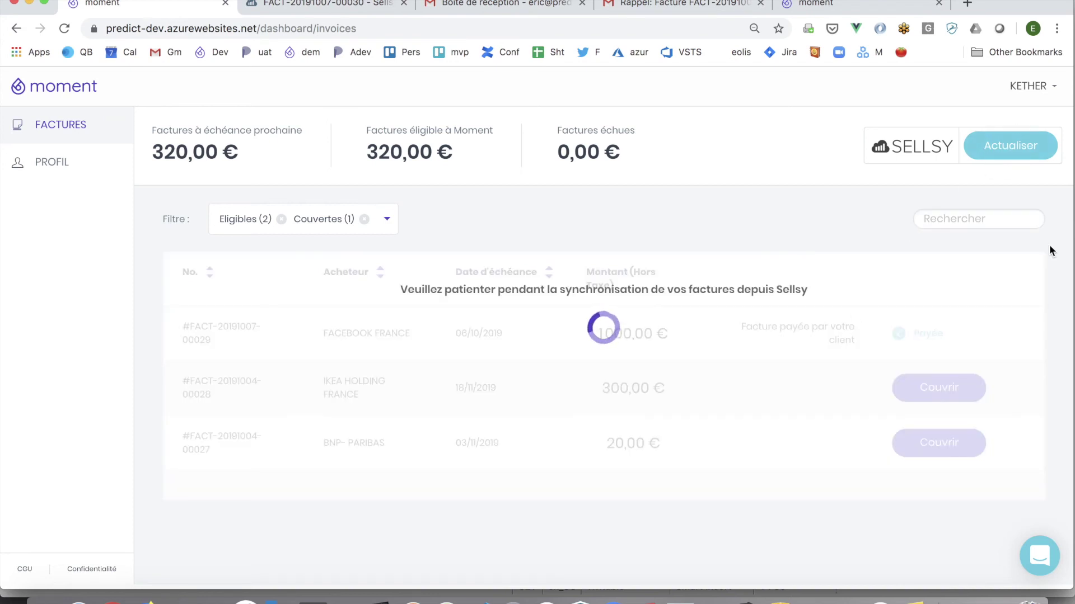